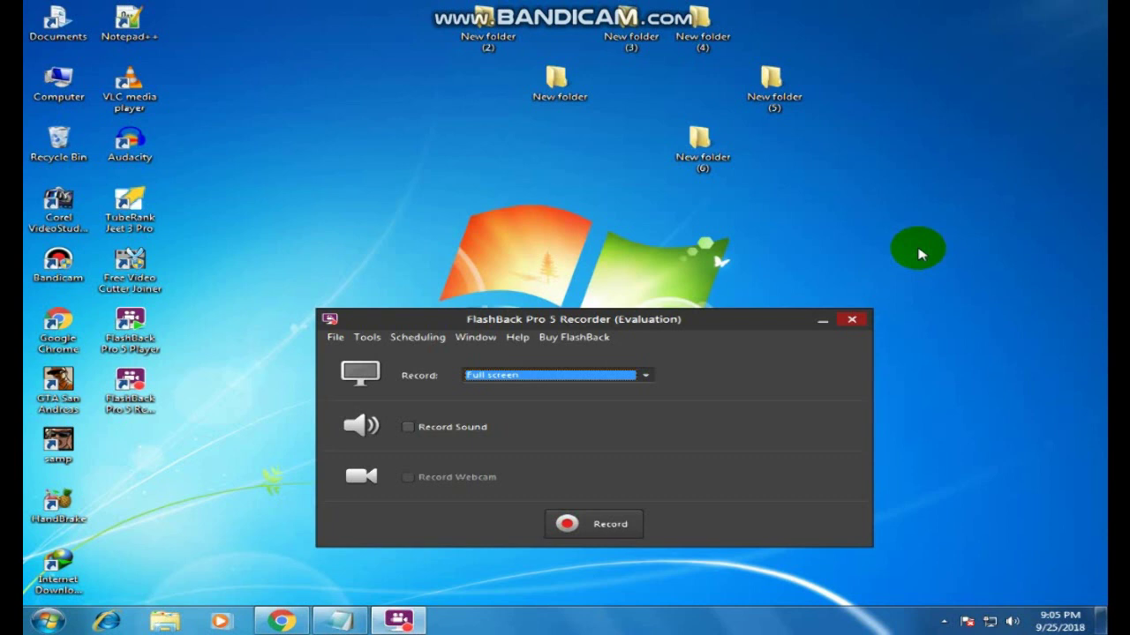
left_click(943, 620)
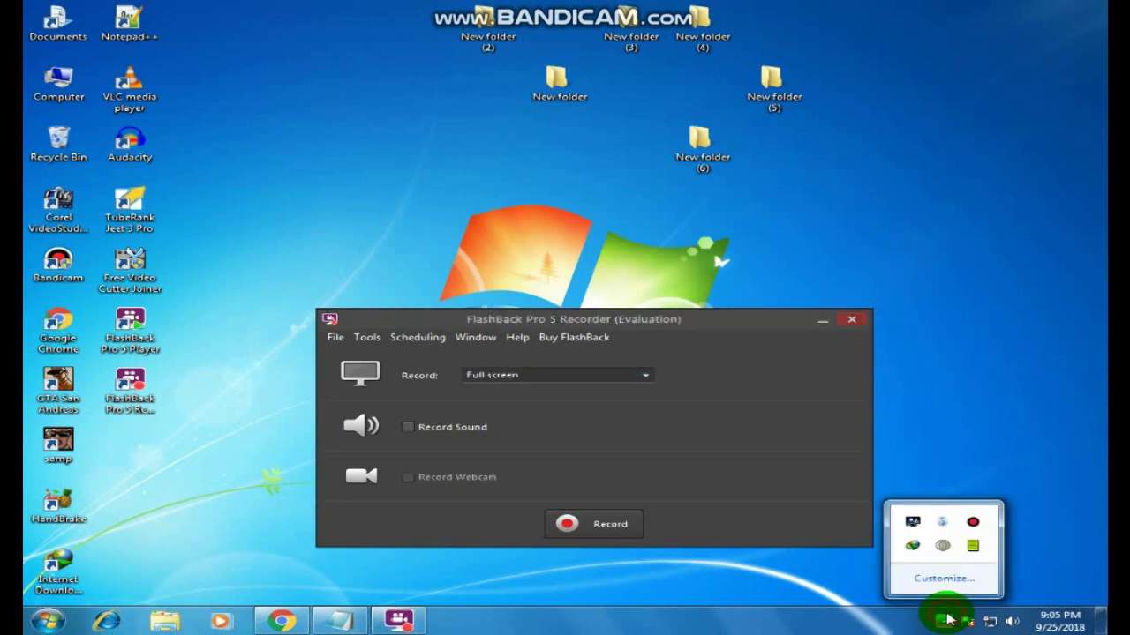
left_click(804, 576)
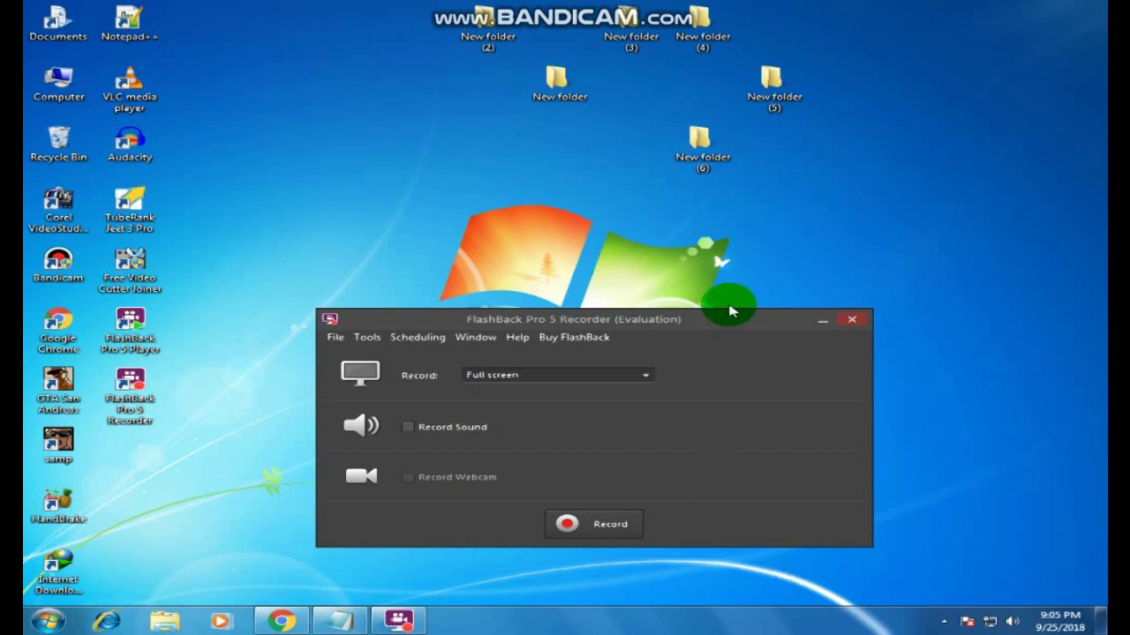
left_click_drag(731, 319, 773, 255)
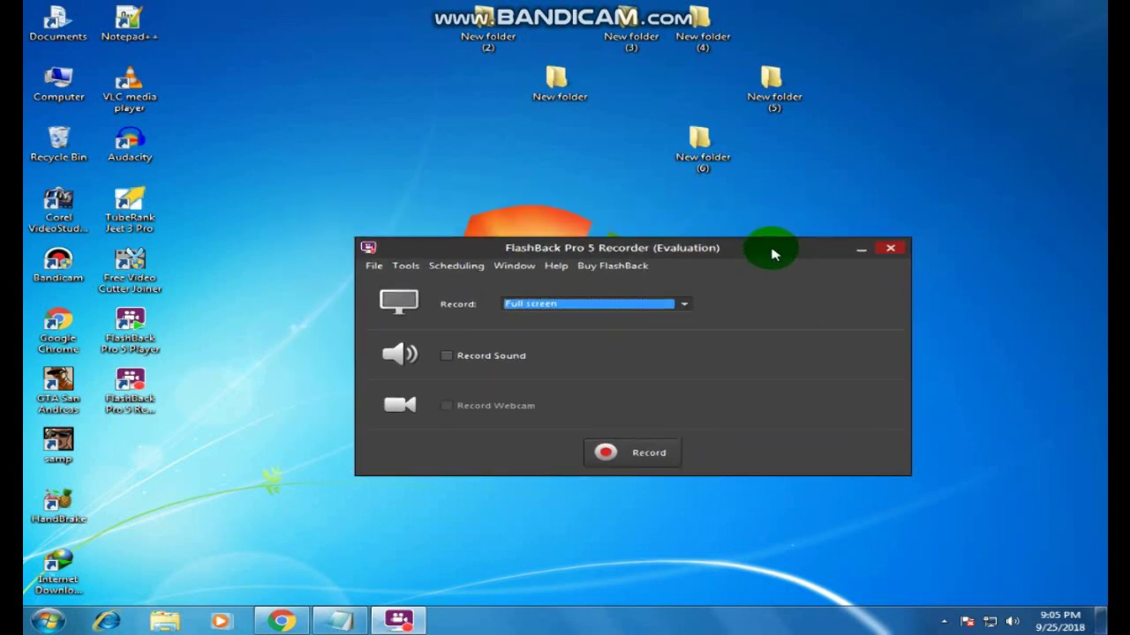
left_click_drag(772, 255, 729, 272)
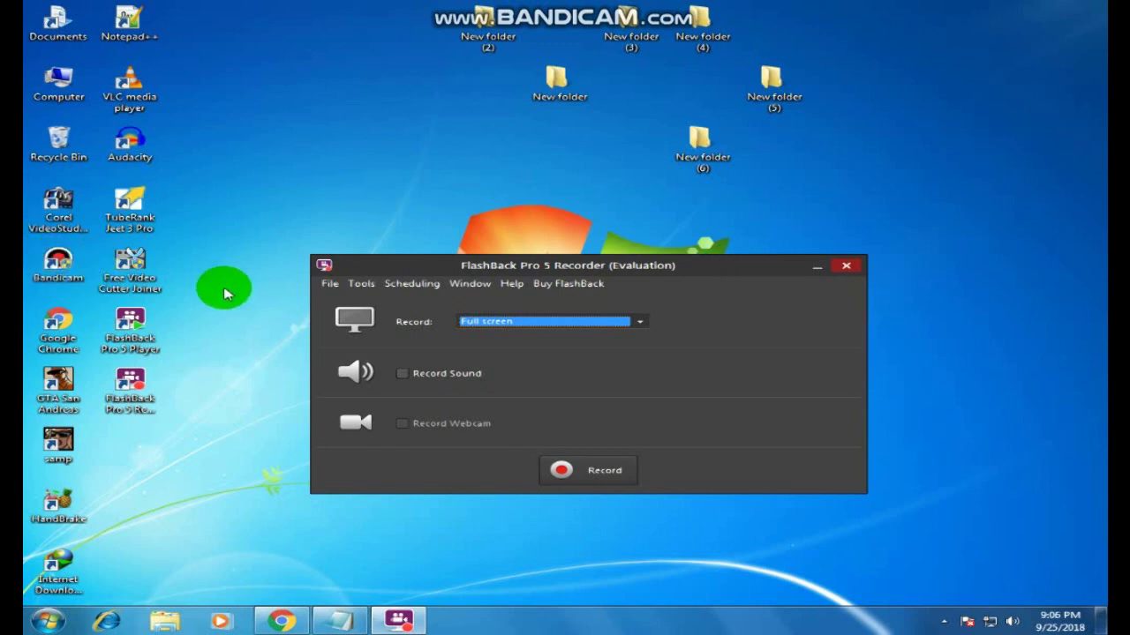
left_click_drag(429, 265, 448, 250)
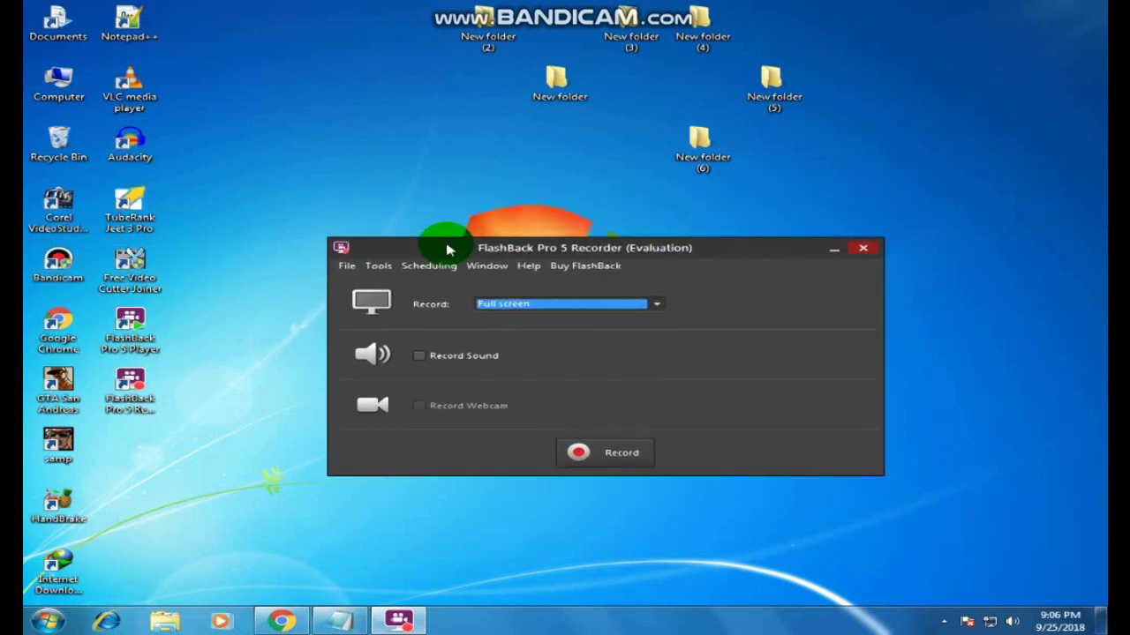
mouse_move(724, 253)
left_mouse_down()
mouse_move(630, 300)
mouse_move(680, 273)
mouse_move(722, 271)
mouse_move(709, 313)
mouse_move(716, 262)
mouse_move(729, 256)
left_mouse_up()
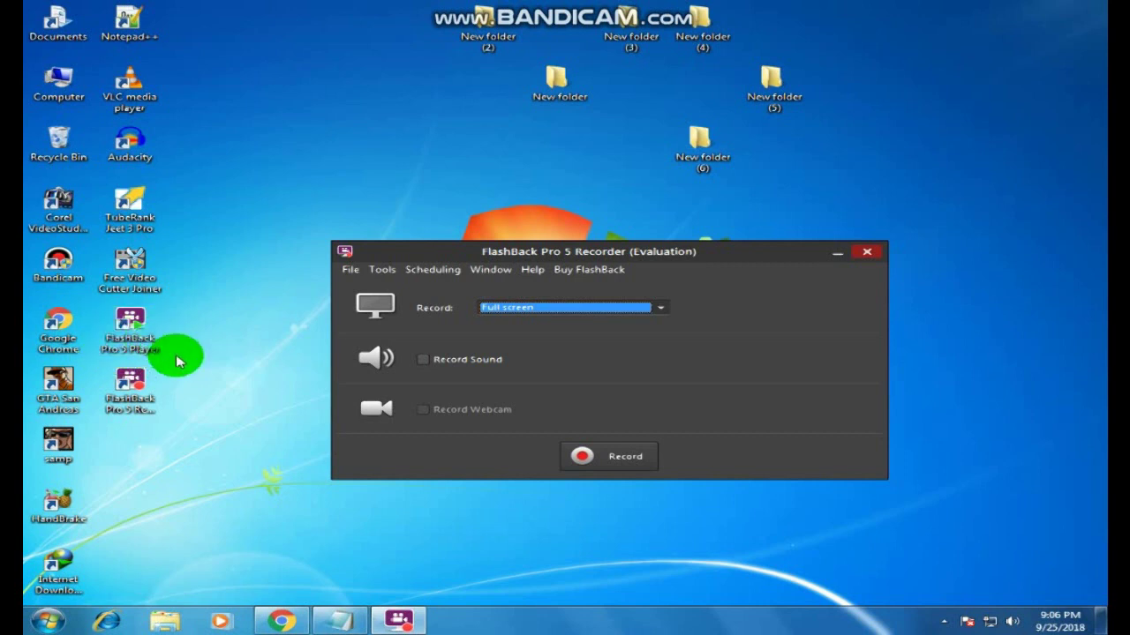
mouse_move(568, 259)
left_mouse_down()
mouse_move(620, 275)
mouse_move(535, 251)
mouse_move(620, 261)
mouse_move(563, 296)
mouse_move(535, 248)
mouse_move(566, 263)
mouse_move(586, 301)
mouse_move(554, 286)
mouse_move(567, 260)
mouse_move(550, 292)
mouse_move(563, 267)
left_mouse_up()
- Start a full-screen recording without sound or webcam and reposition the recorder window near the desktop's centre
left_click(573, 473)
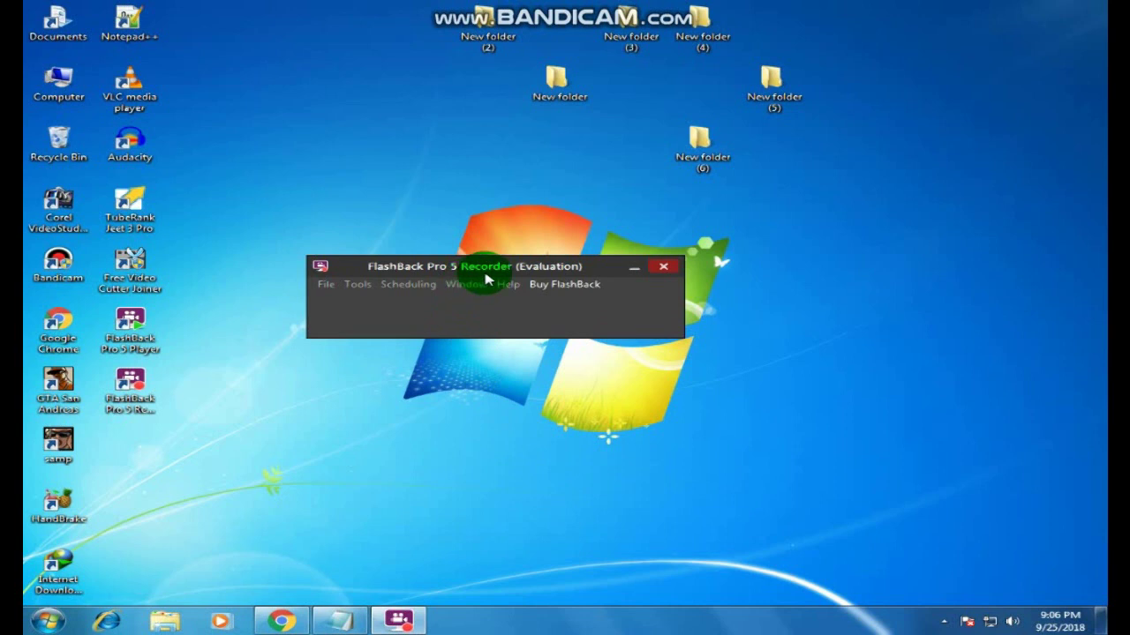
mouse_move(486, 273)
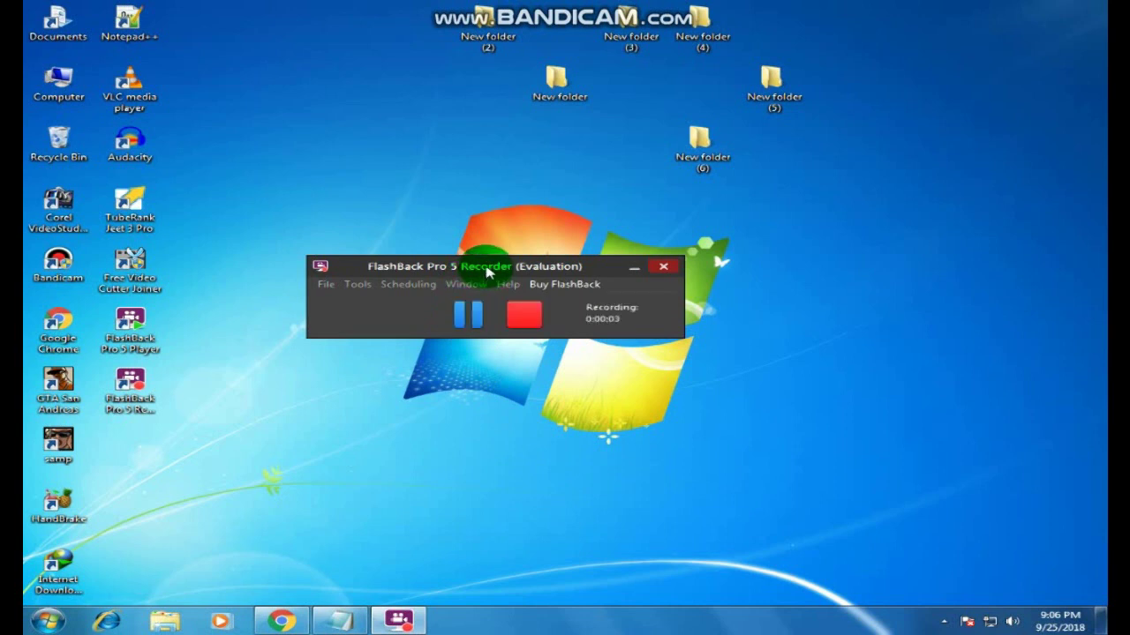
left_click_drag(486, 273, 545, 309)
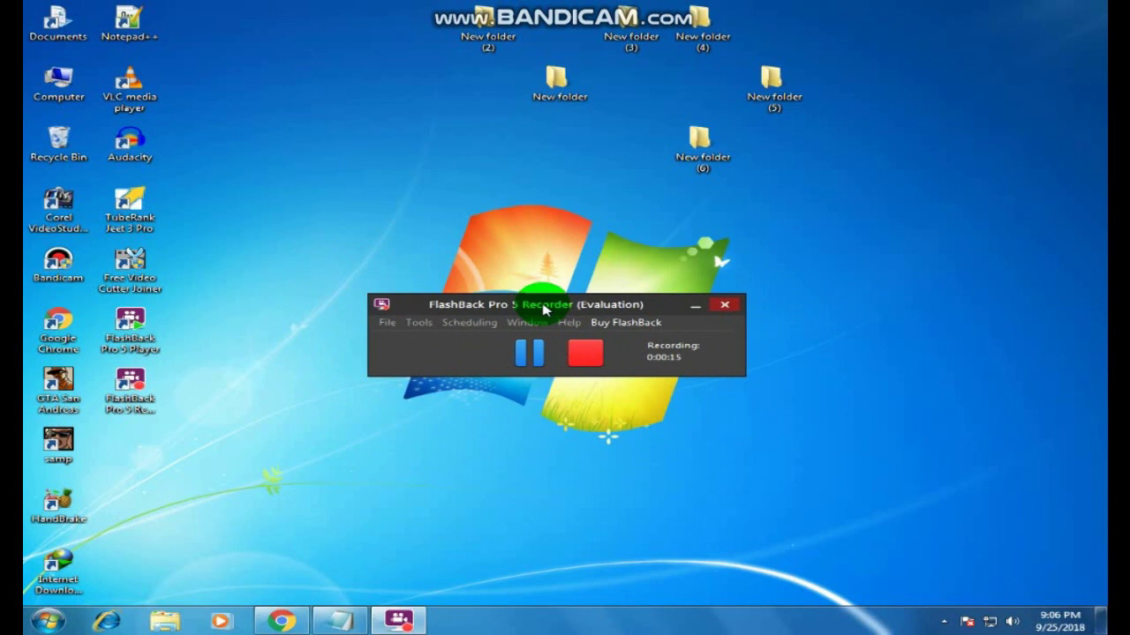
- Stop the recording and open it for review in the FlashBack player
left_click(589, 356)
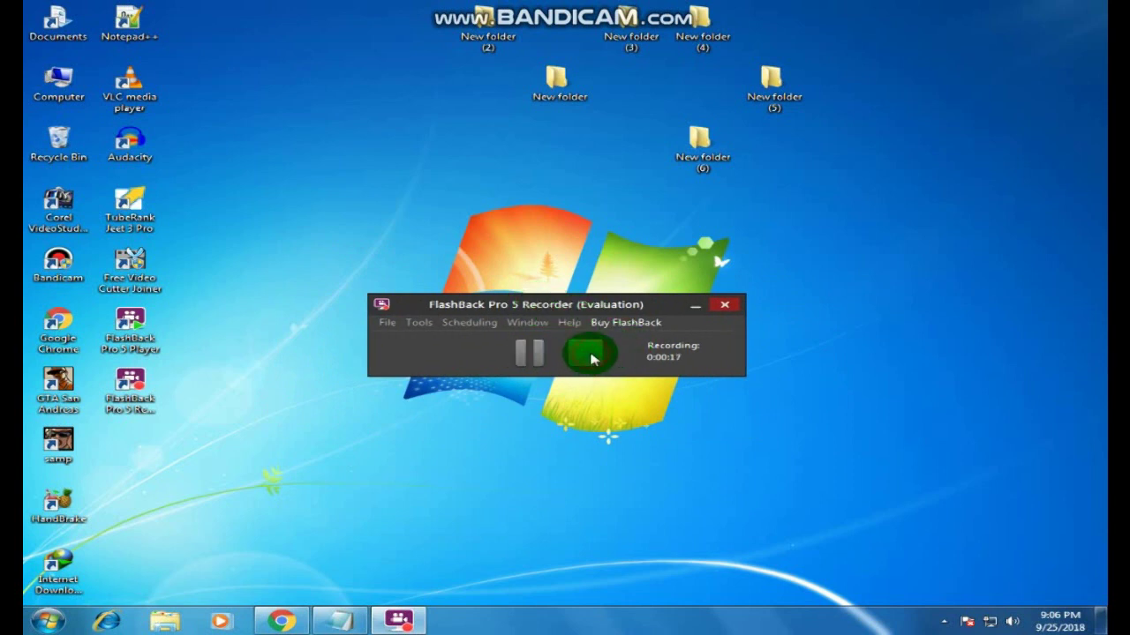
left_click_drag(572, 260, 583, 291)
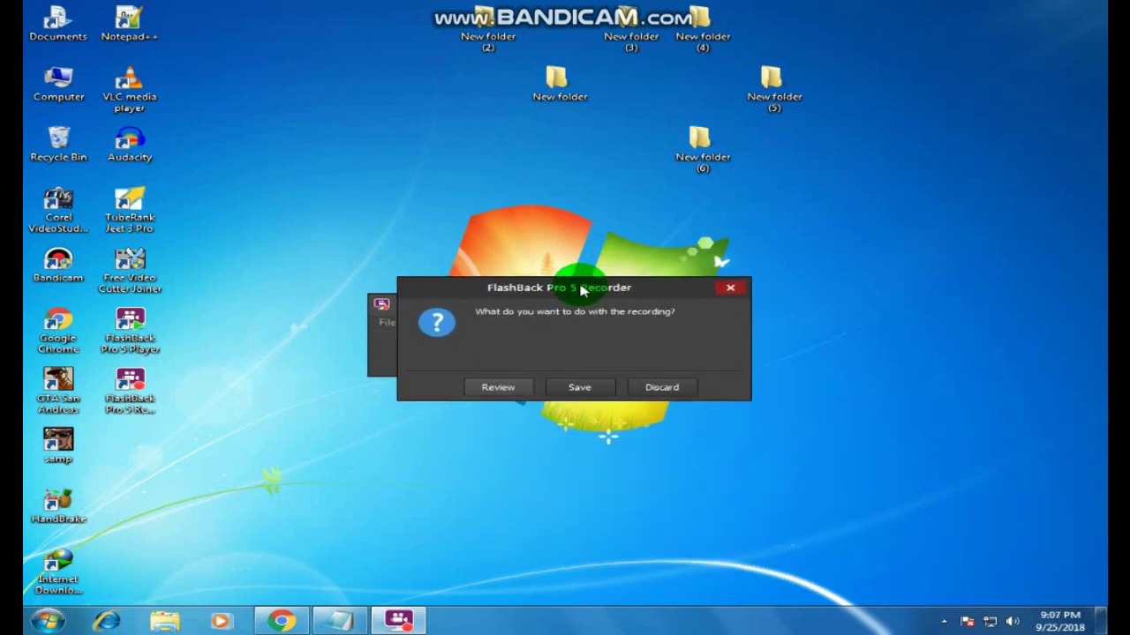
left_click(486, 387)
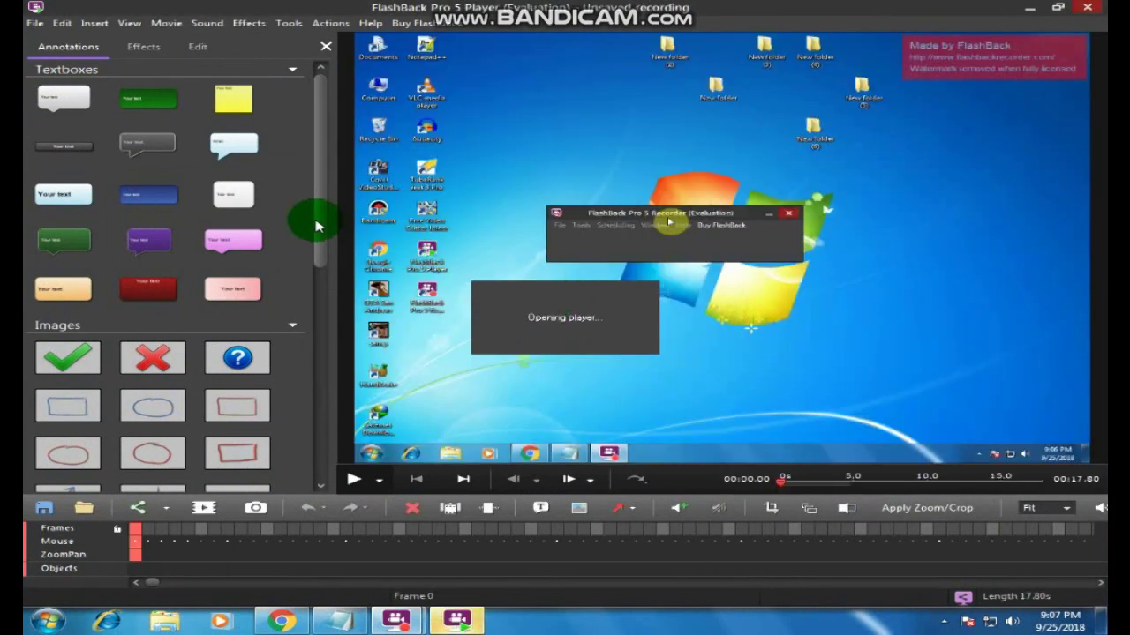
- Add a plain white rounded textbox annotation to the first frame, below the recorder window in the preview
mouse_move(316, 221)
left_mouse_down()
mouse_move(336, 370)
mouse_move(320, 177)
mouse_move(335, 317)
mouse_move(344, 203)
left_mouse_up()
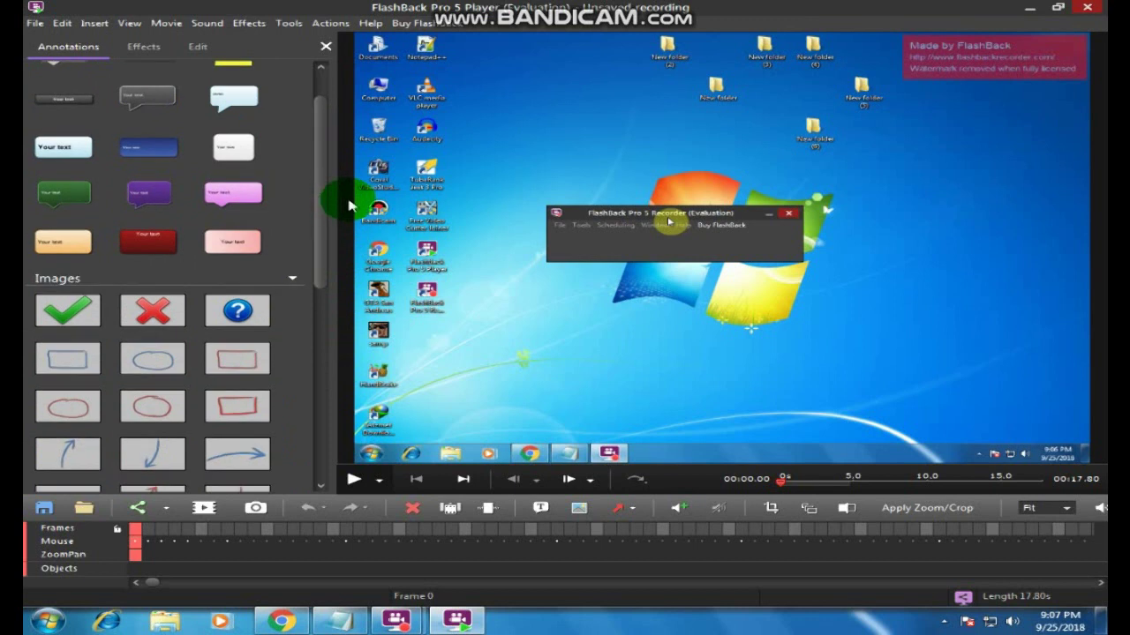
left_click_drag(318, 226, 325, 181)
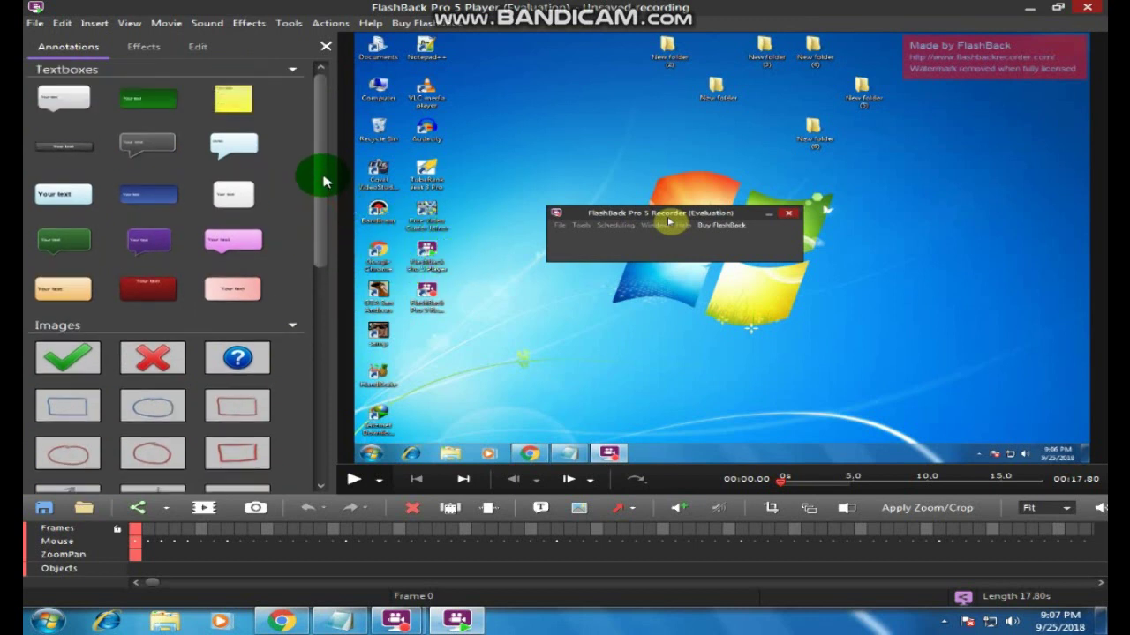
mouse_move(325, 182)
left_mouse_down()
mouse_move(308, 340)
mouse_move(329, 161)
left_mouse_up()
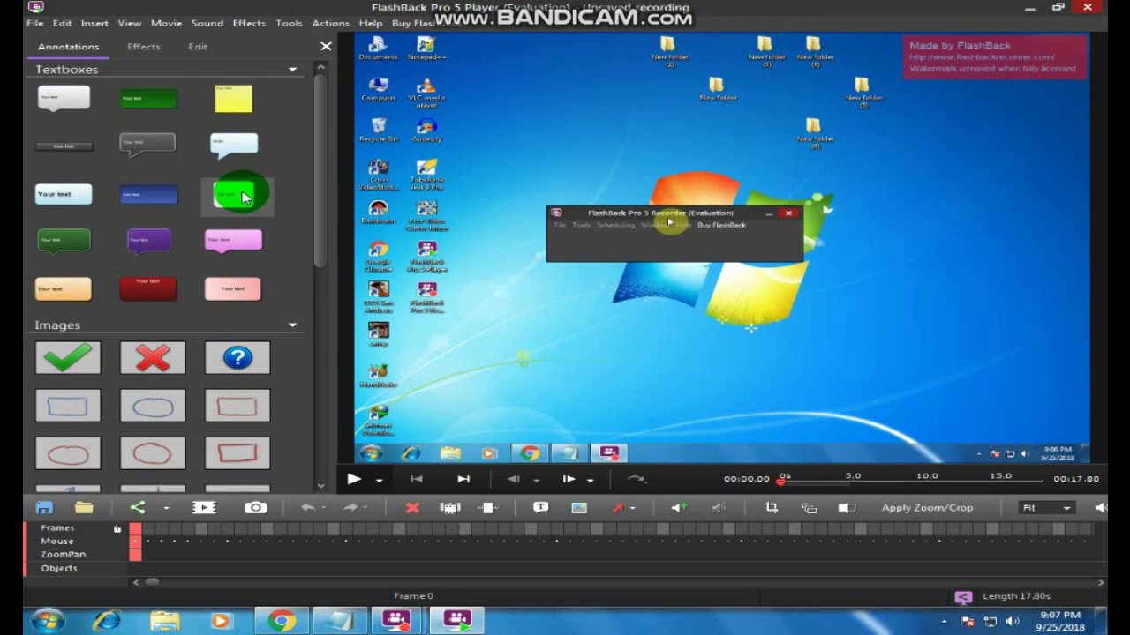
left_click_drag(243, 199, 556, 326)
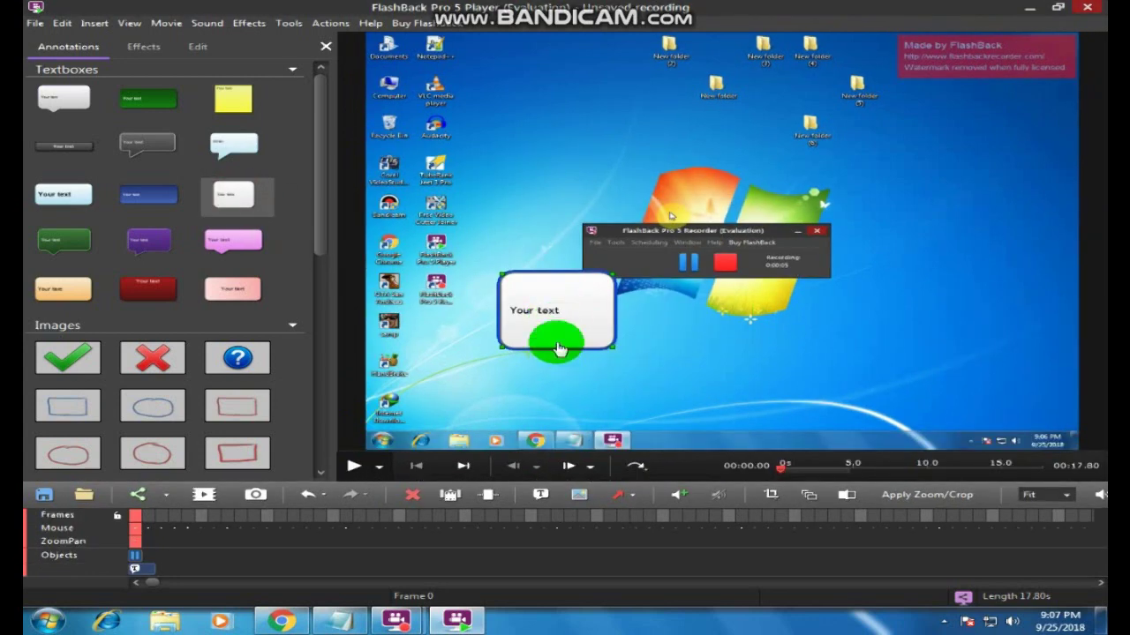
- Replace the textbox's placeholder text with a person's first name
double_click(569, 316)
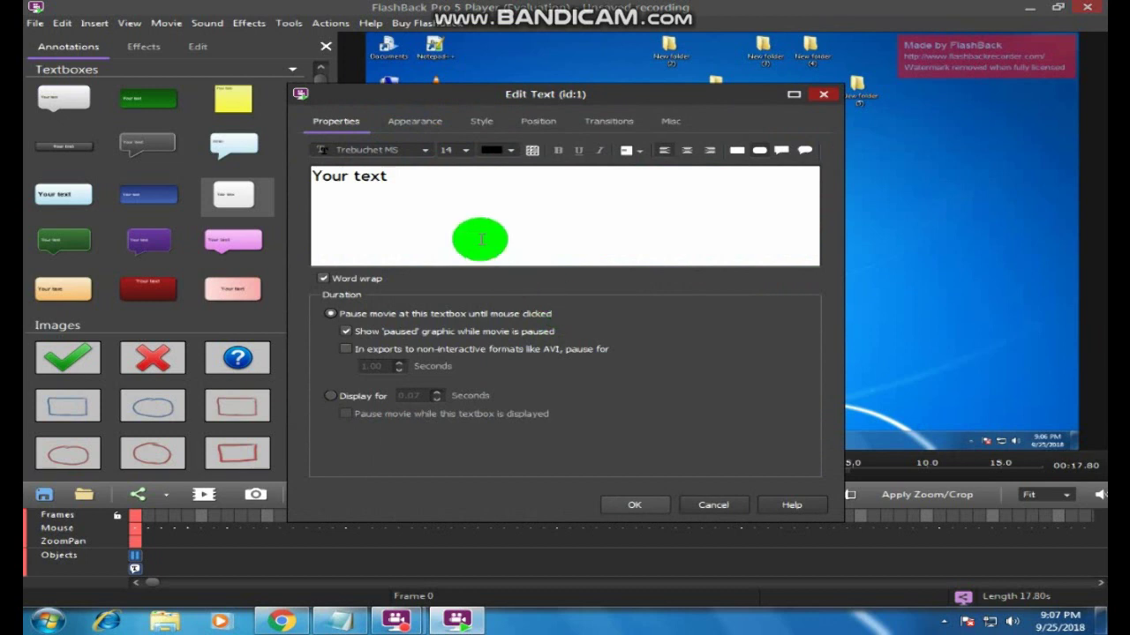
left_click(401, 183)
key("BackSpace")
key("BackSpace")
key("BackSpace")
key("BackSpace")
key("BackSpace")
key("BackSpace")
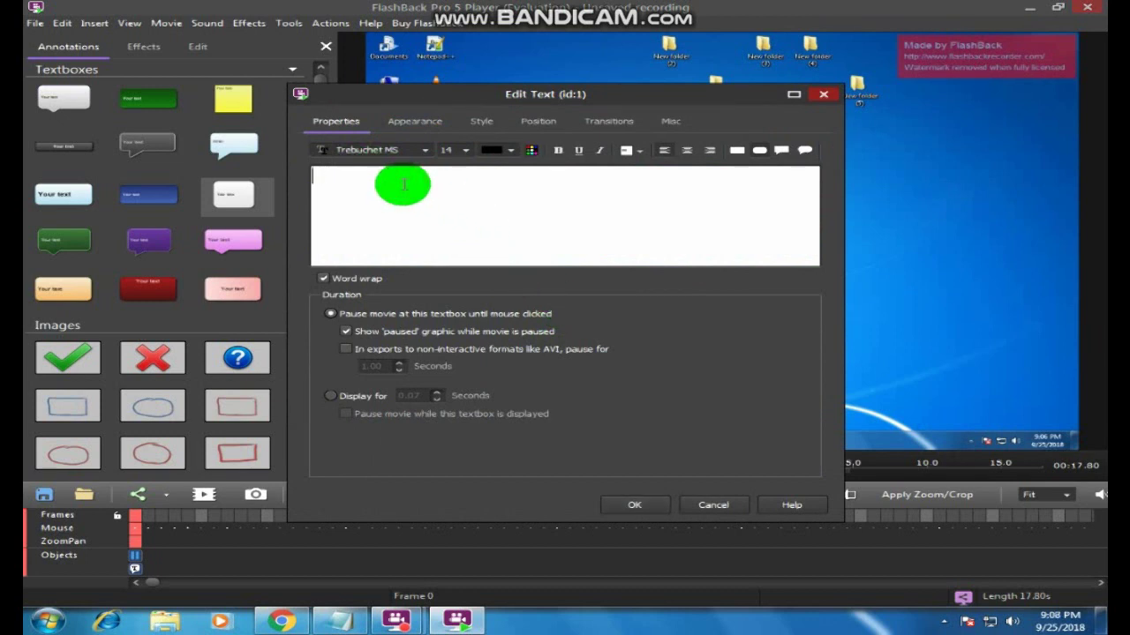
type("imran")
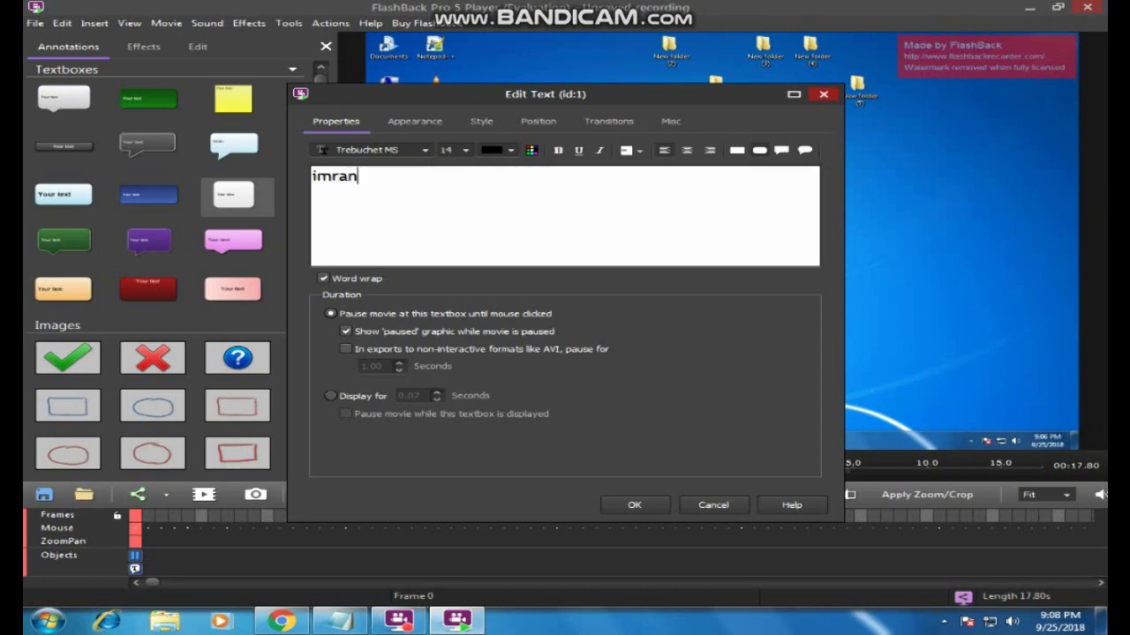
left_click(635, 505)
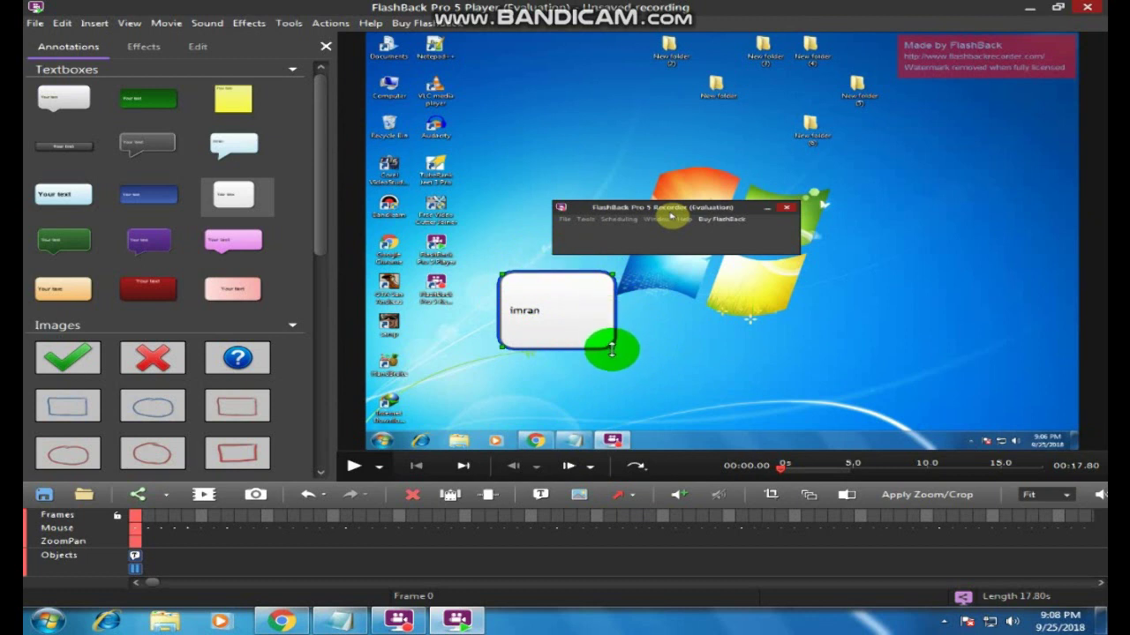
- Reduce the textbox's height and delete the selected first frame together with it
left_click_drag(611, 349, 590, 332)
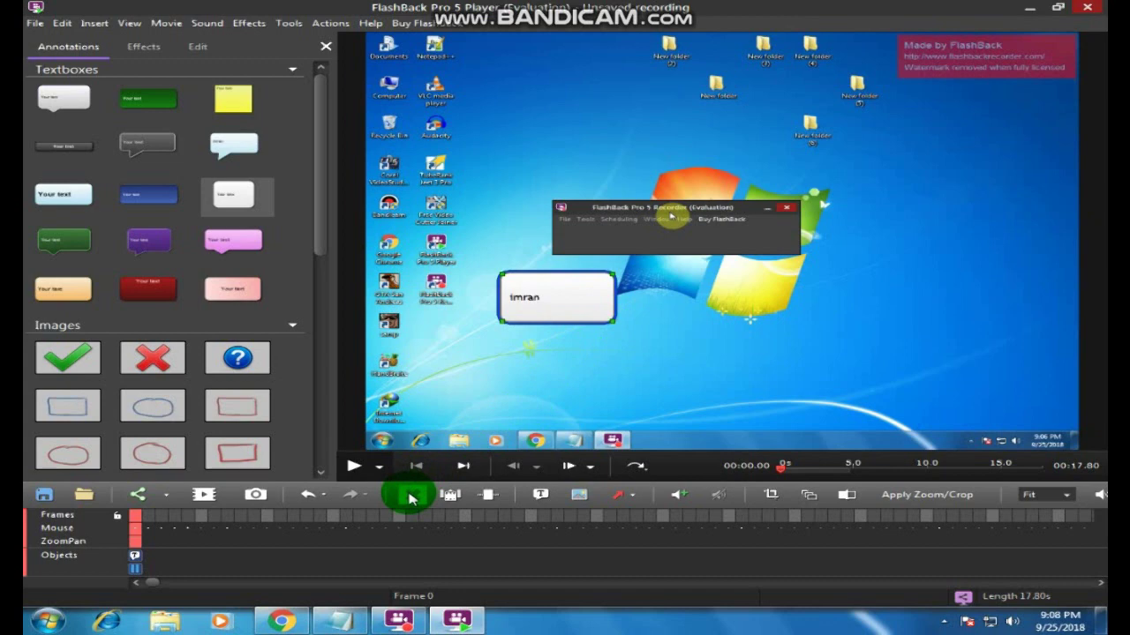
left_click(411, 501)
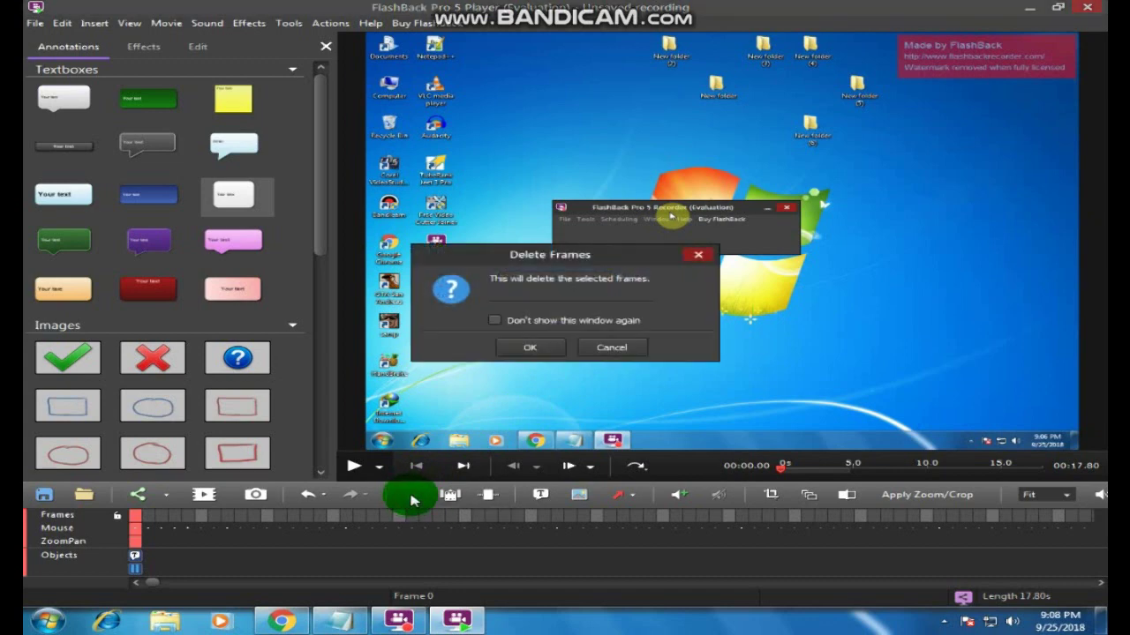
left_click(528, 348)
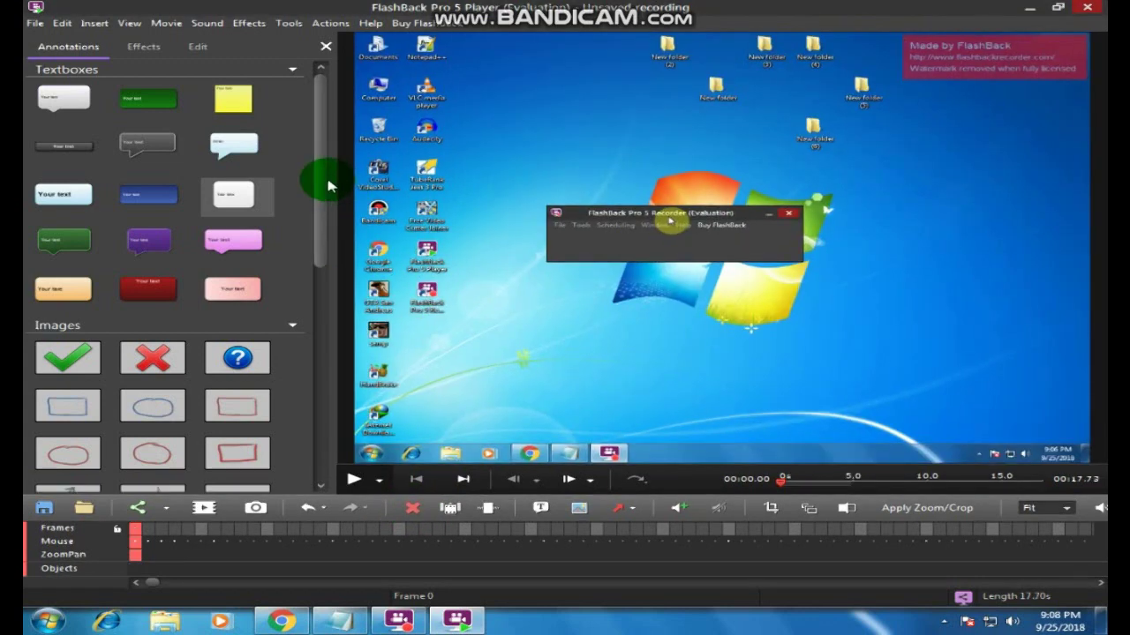
- Place a red cross image on the first frame at reduced size and delete that frame
left_click_drag(325, 177, 321, 244)
left_click(152, 212)
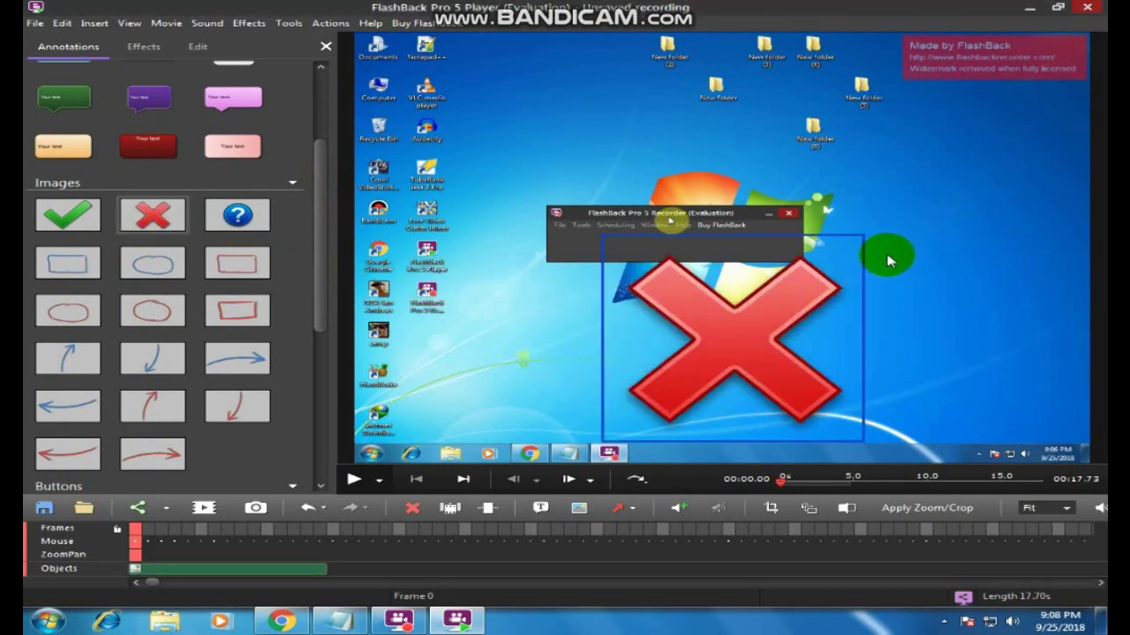
left_click_drag(849, 236, 839, 333)
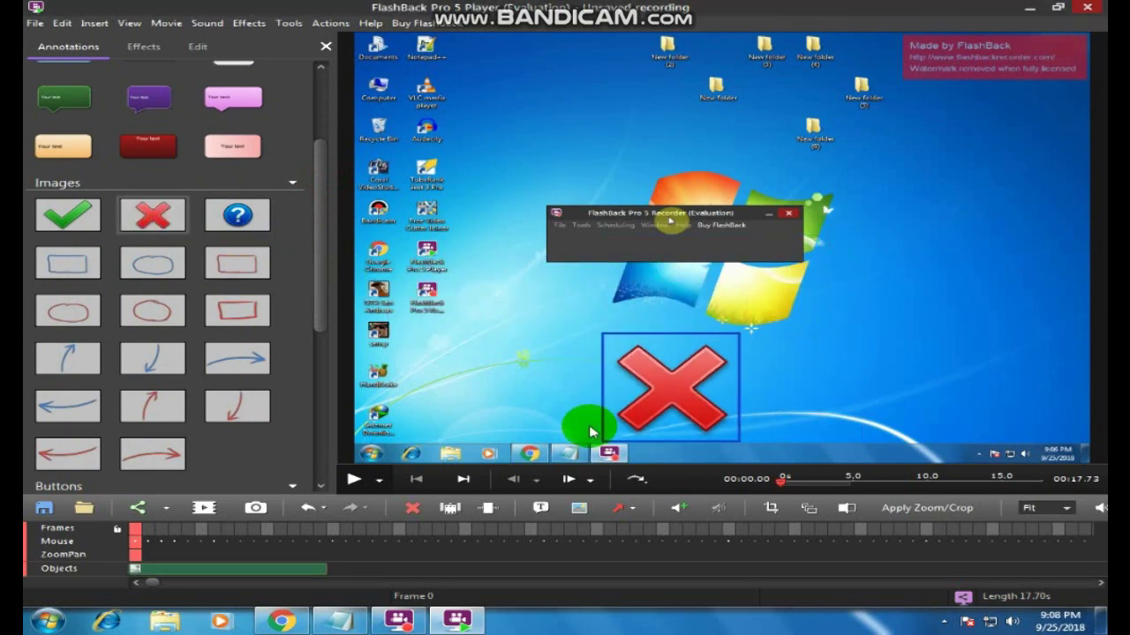
left_click(421, 514)
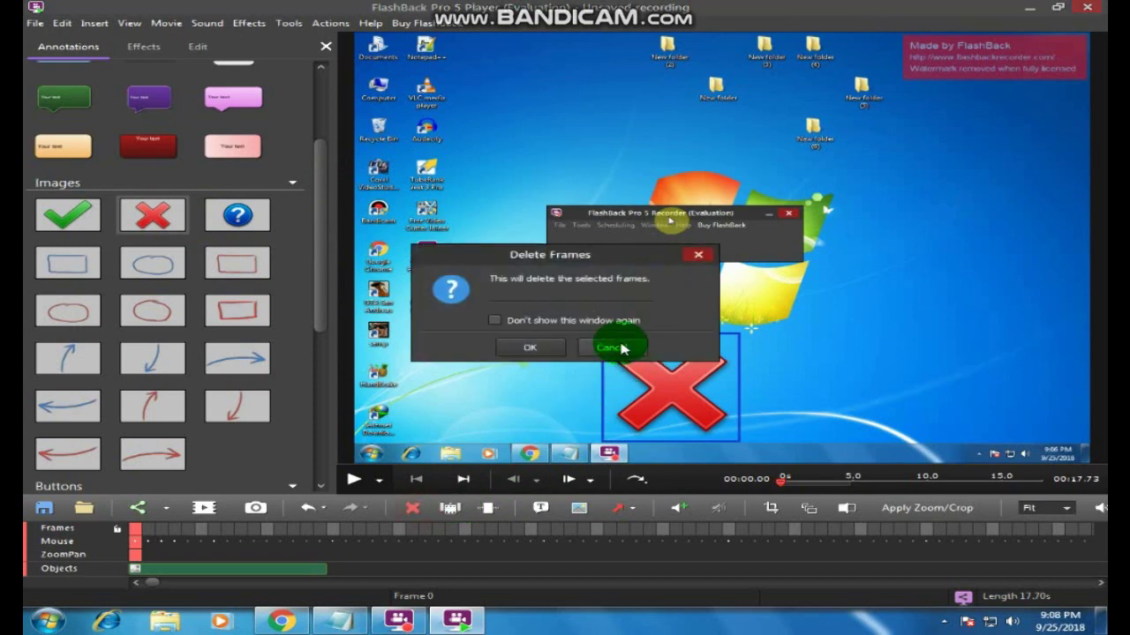
left_click(542, 346)
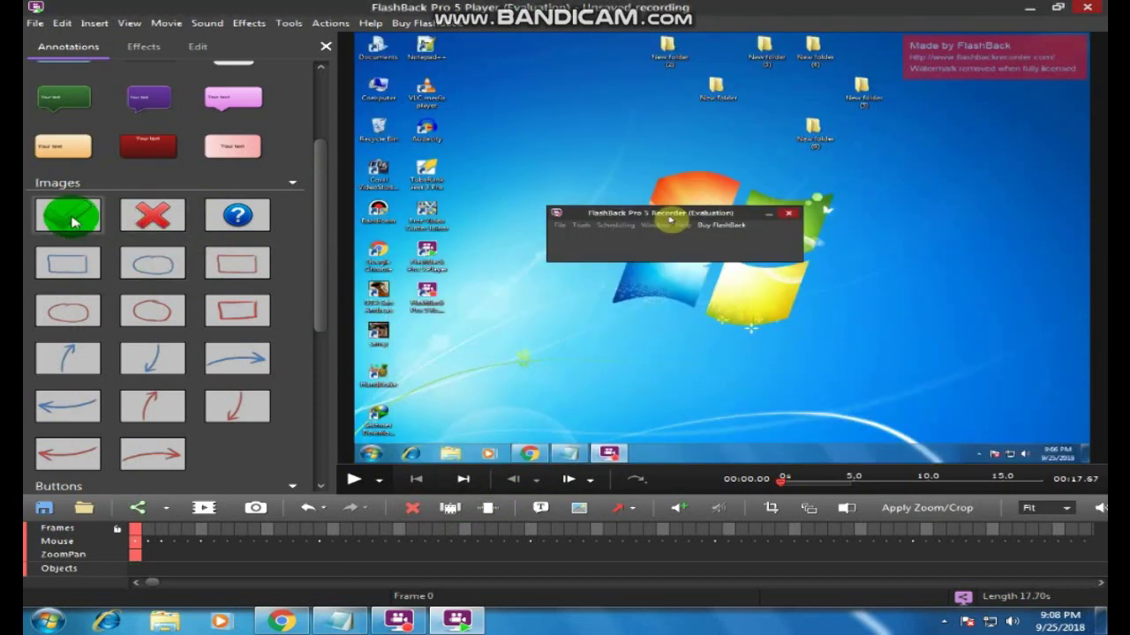
- Place a green tick image on the first frame, shrink it, and delete that frame
left_click_drag(74, 223, 751, 202)
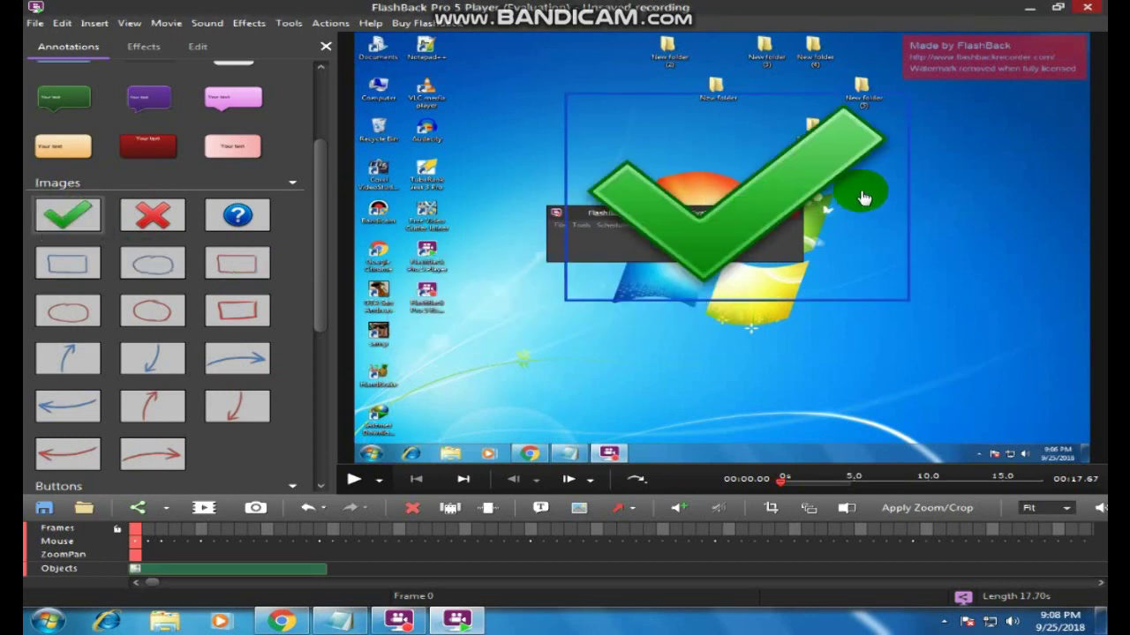
left_click_drag(902, 95, 867, 259)
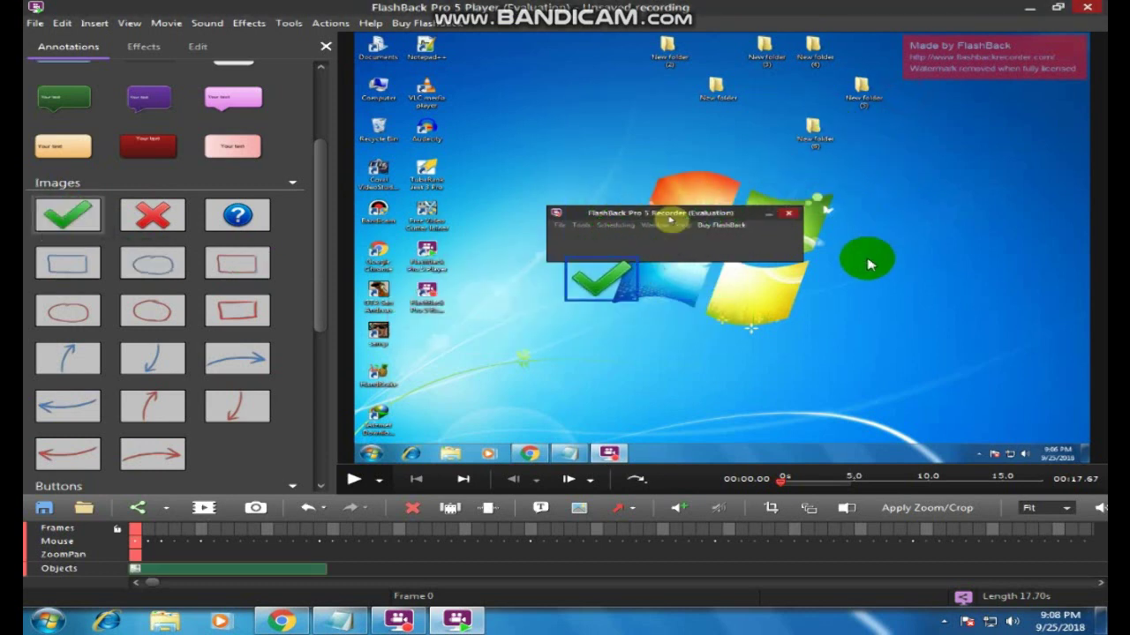
left_click(412, 507)
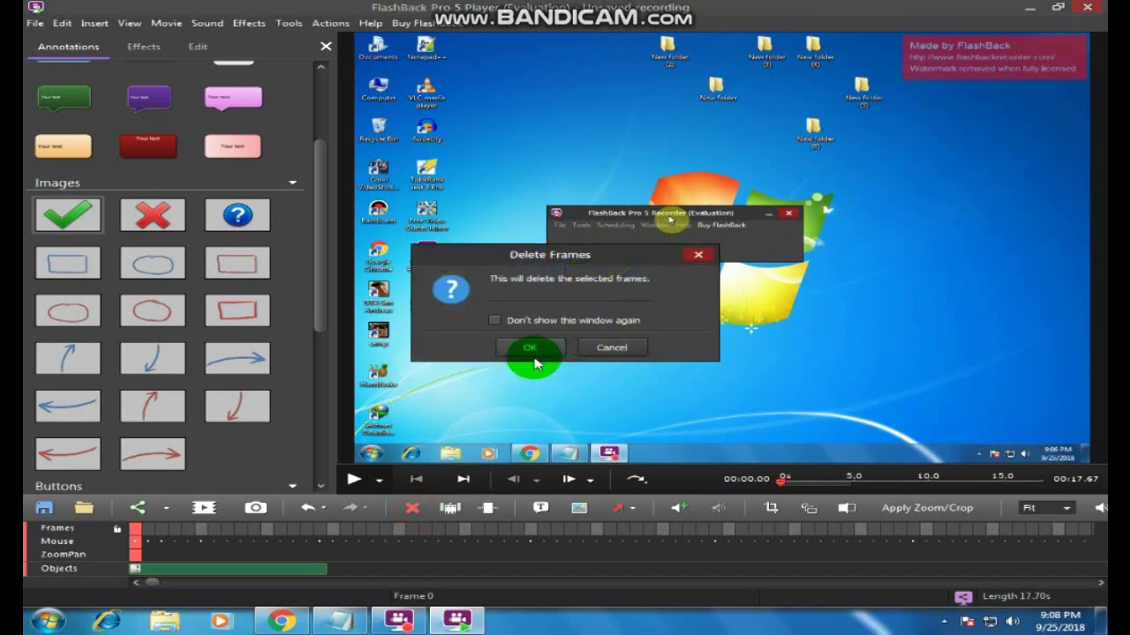
left_click(534, 350)
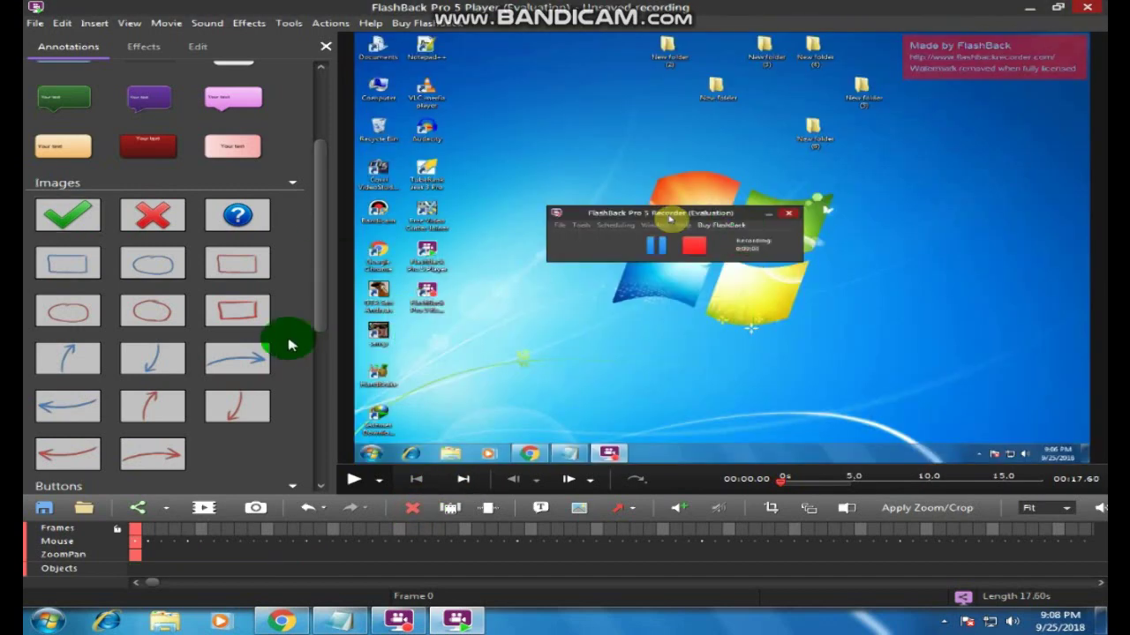
- Place a flattened hand-drawn red rectangle image on the first frame and delete that frame
mouse_move(234, 311)
left_mouse_down()
mouse_move(567, 209)
mouse_move(545, 221)
mouse_move(745, 231)
left_mouse_up()
left_click_drag(625, 328, 617, 224)
left_click(410, 517)
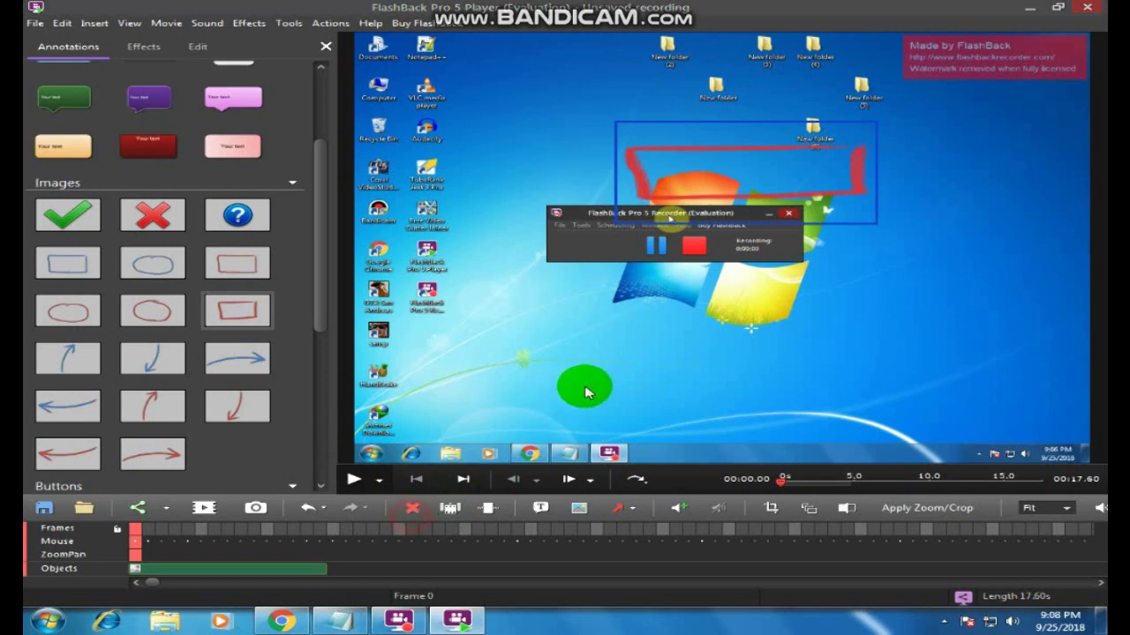
left_click(530, 347)
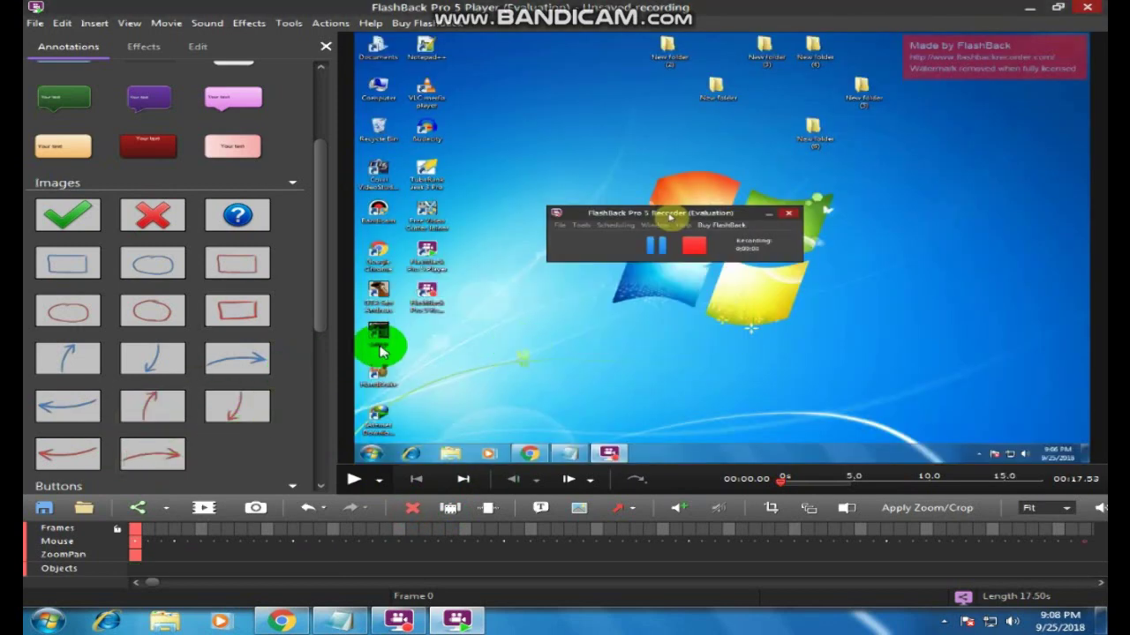
- Place the upward-curving red arrow image on the first frame and delete that frame
left_click(588, 350)
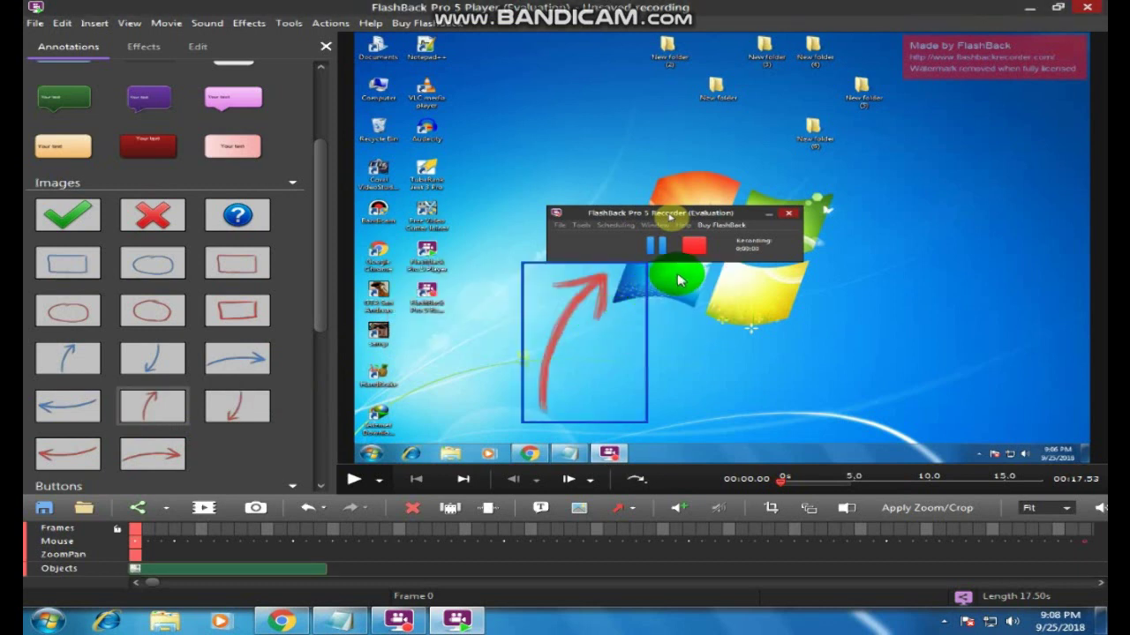
left_click(413, 509)
left_click(534, 348)
- Examine the available annotations, effects, frame-editing commands and sound commands
mouse_move(325, 300)
left_mouse_down()
mouse_move(325, 419)
mouse_move(322, 205)
left_mouse_up()
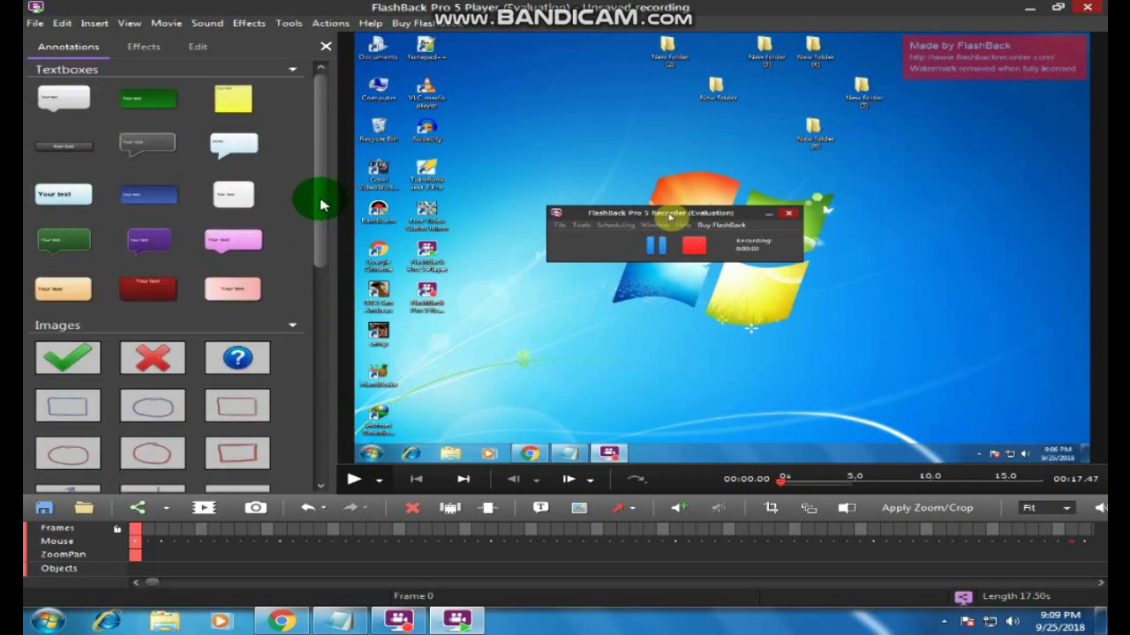
left_click(132, 47)
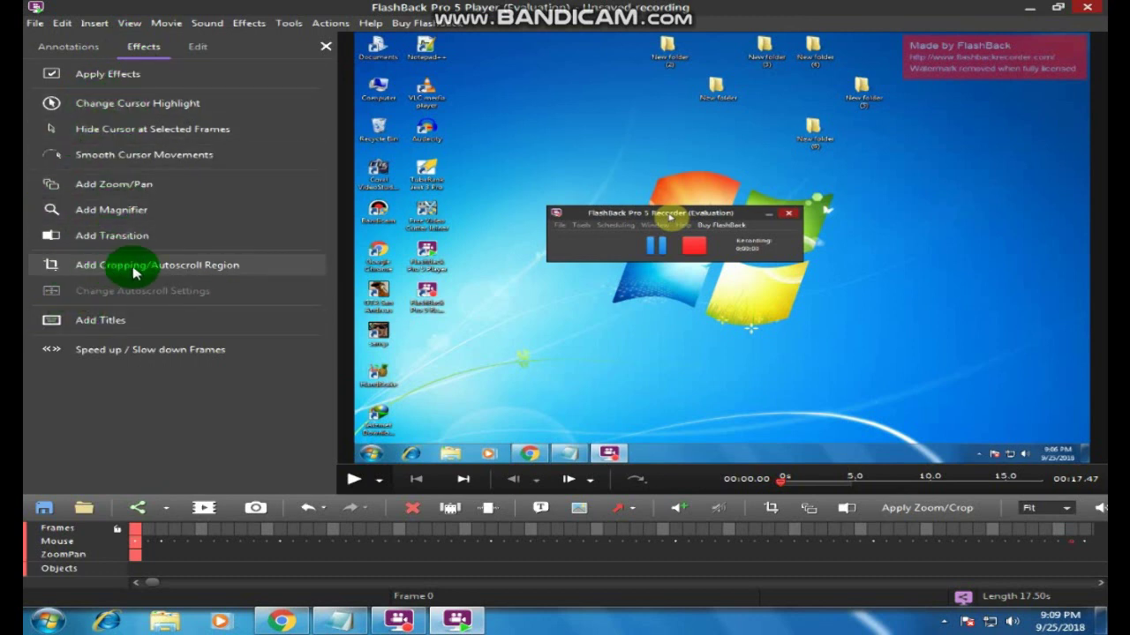
left_click(195, 48)
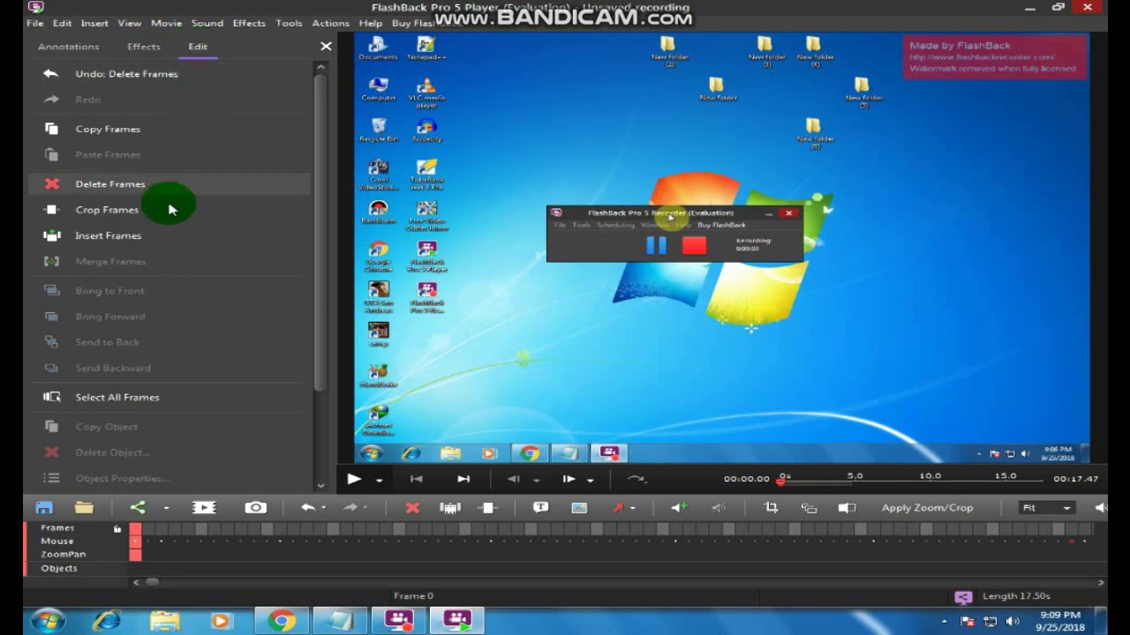
left_click(91, 24)
mouse_move(64, 26)
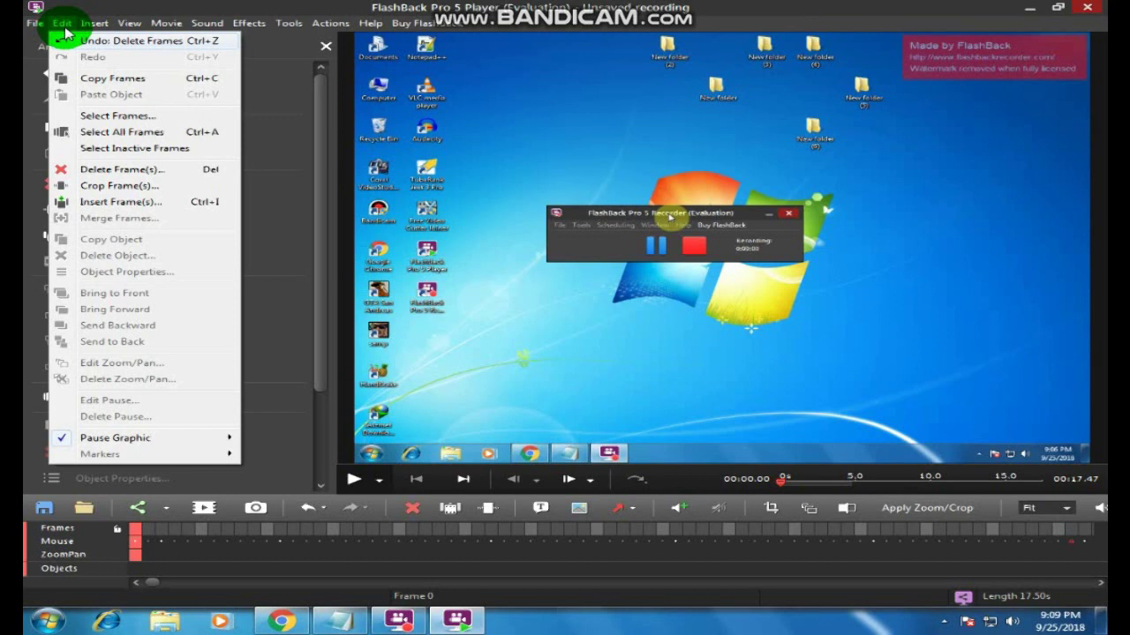
left_click(66, 26)
left_click(205, 24)
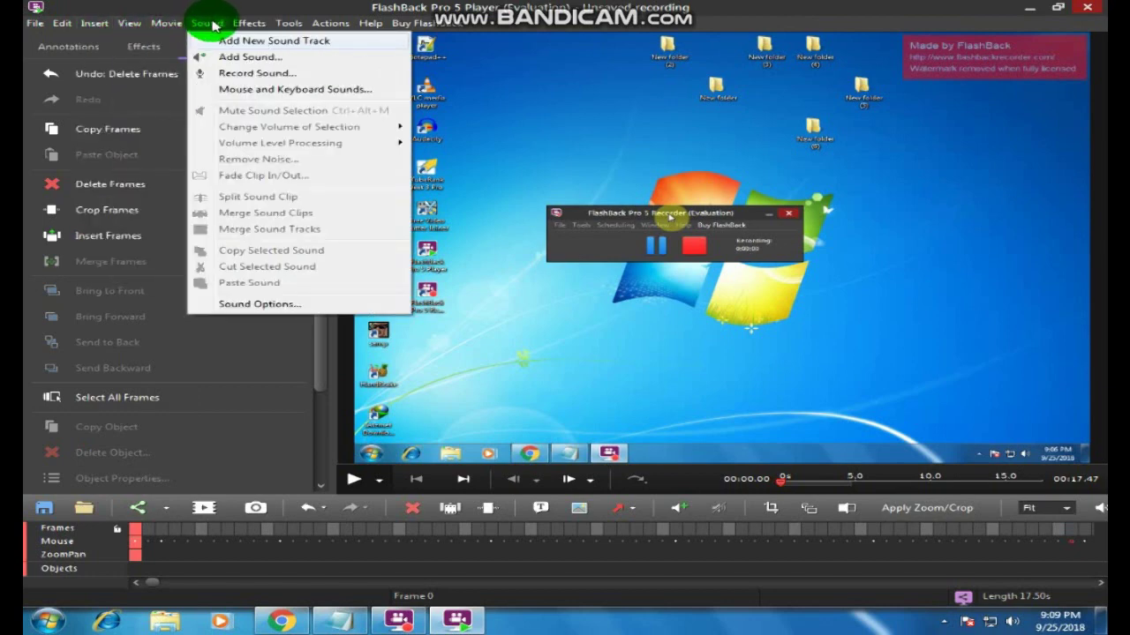